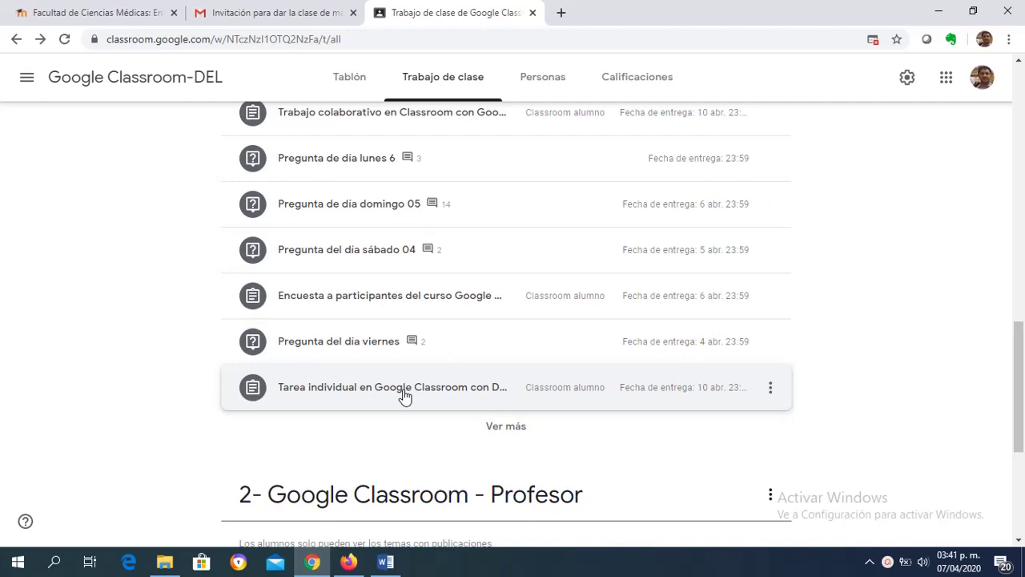
- Open the student submissions for the assignment "Tarea individual en Google Classroom con Documento de Google Drive"
{"action": "left_click", "coordinate": [404, 392]}
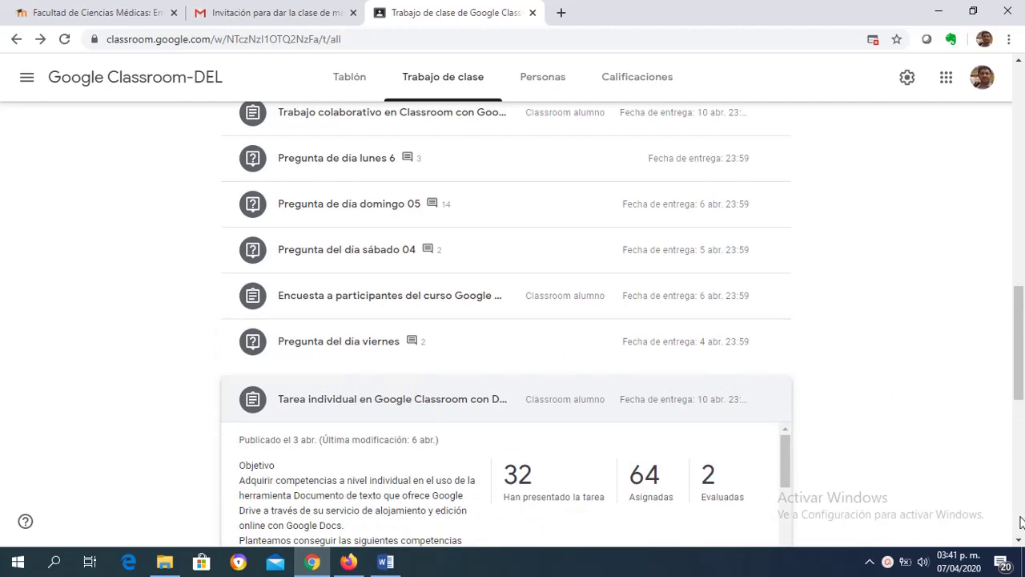
{"action": "scroll", "coordinate": [1020, 543], "scroll_direction": "down", "scroll_amount": 4}
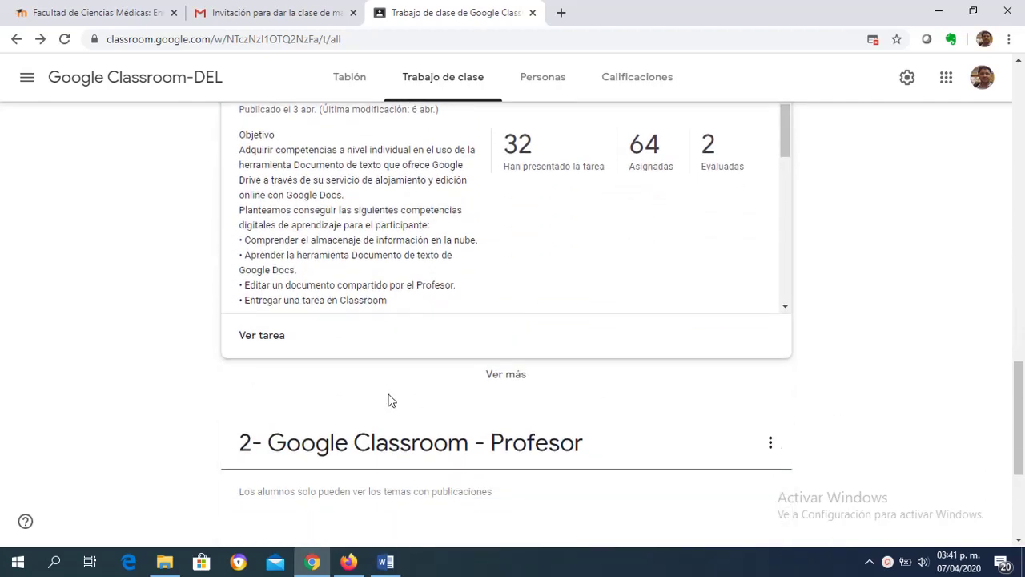
{"action": "left_click", "coordinate": [277, 336]}
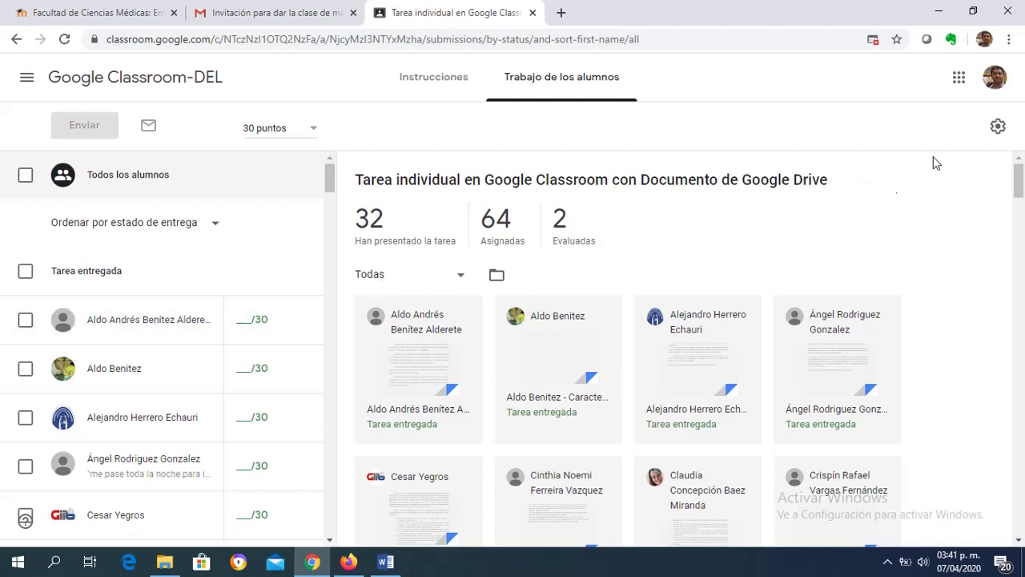
- Copy all class grades from the assignment's student work page to a Google Sheets spreadsheet
{"action": "left_click", "coordinate": [996, 134]}
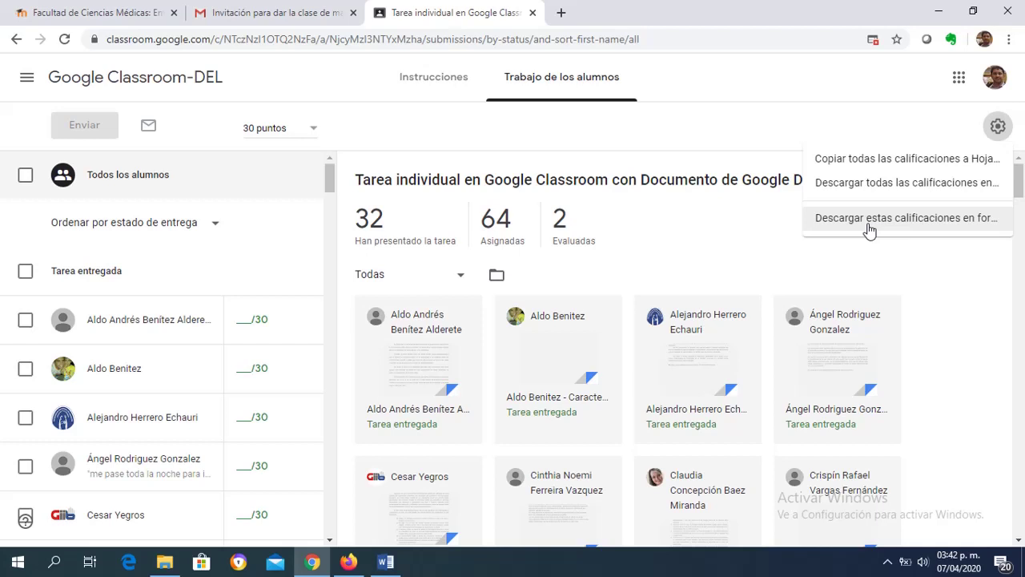
{"action": "left_click", "coordinate": [883, 159]}
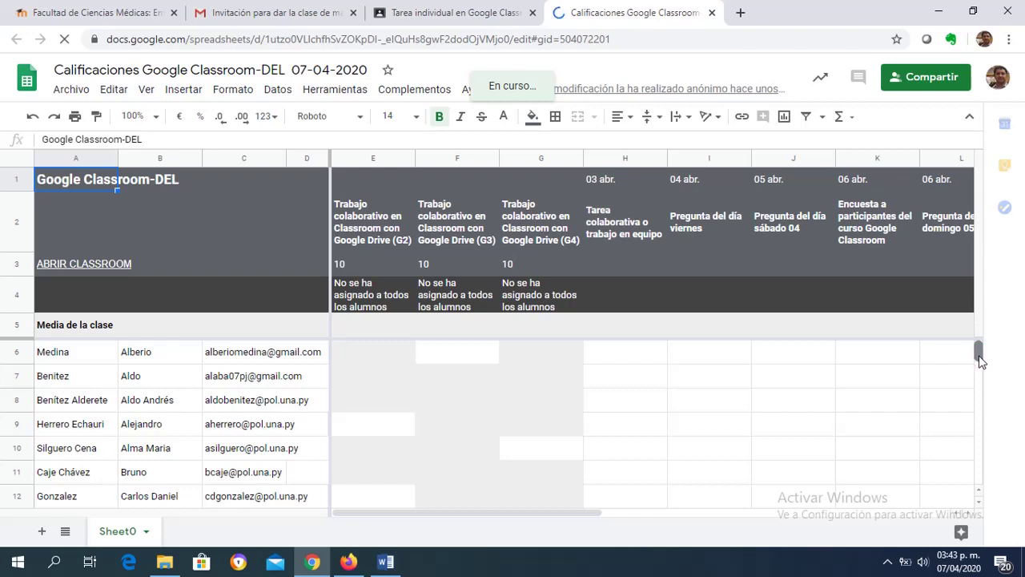
- Look through the exported grades spreadsheet, checking the student rows and the assignment headings above them
{"action": "scroll", "coordinate": [980, 361], "scroll_direction": "down", "scroll_amount": 4}
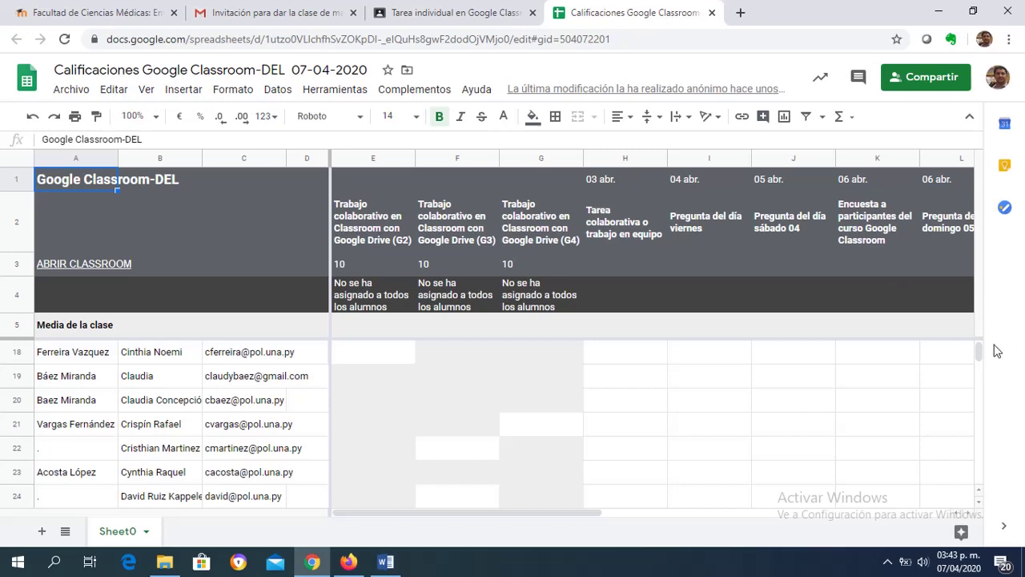
{"action": "mouse_move", "coordinate": [981, 356]}
{"action": "left_mouse_down"}
{"action": "mouse_move", "coordinate": [981, 376]}
{"action": "mouse_move", "coordinate": [979, 348]}
{"action": "left_mouse_up"}
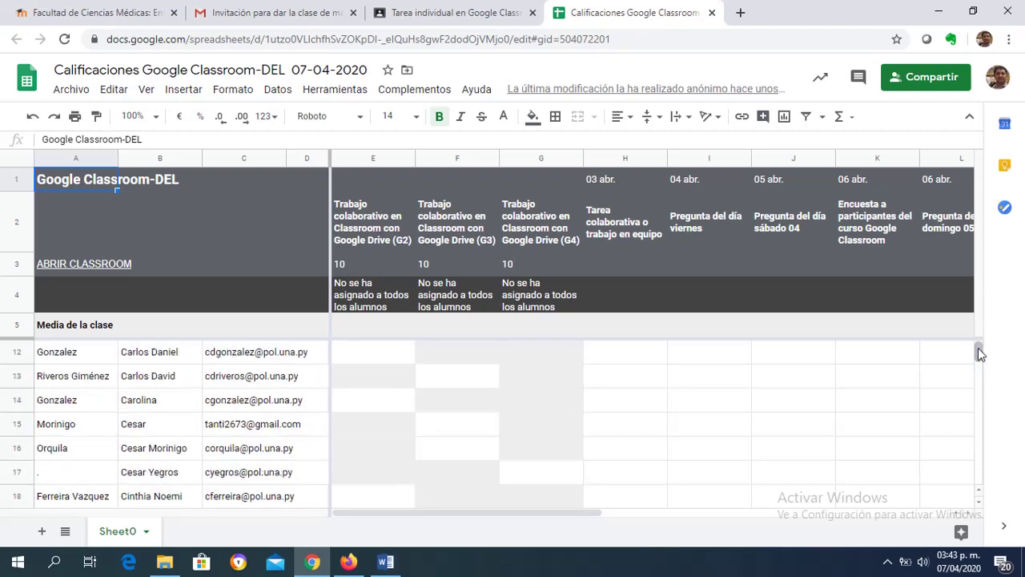
{"action": "left_click", "coordinate": [638, 377]}
{"action": "key", "text": "Up"}
{"action": "key", "text": "Up"}
{"action": "key", "text": "Up"}
{"action": "key", "text": "Up"}
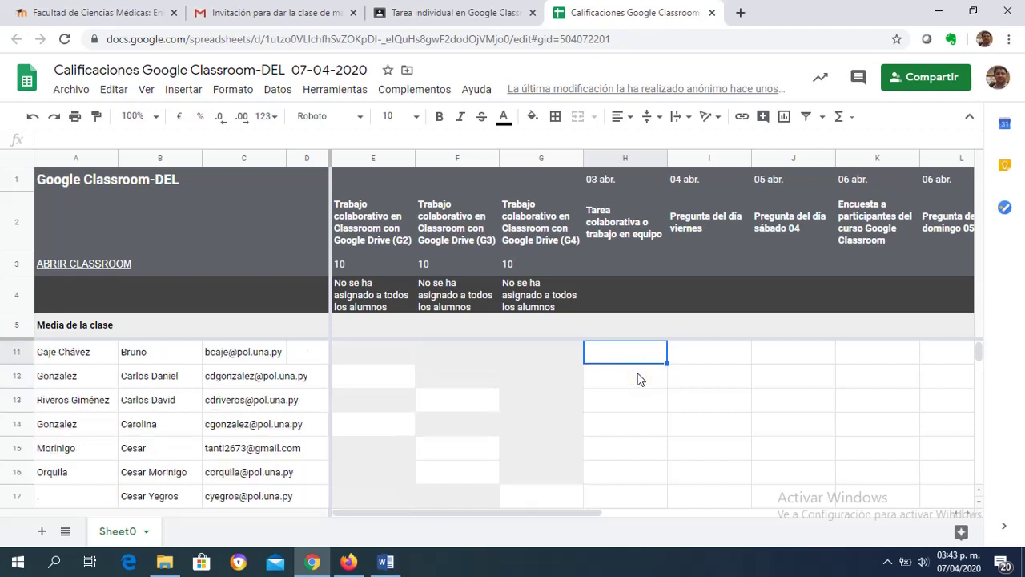
{"action": "key", "text": "Up"}
{"action": "key", "text": "Up"}
{"action": "key", "text": "Up"}
{"action": "key", "text": "Up"}
{"action": "key", "text": "Up"}
{"action": "key", "text": "Up"}
{"action": "key", "text": "Up"}
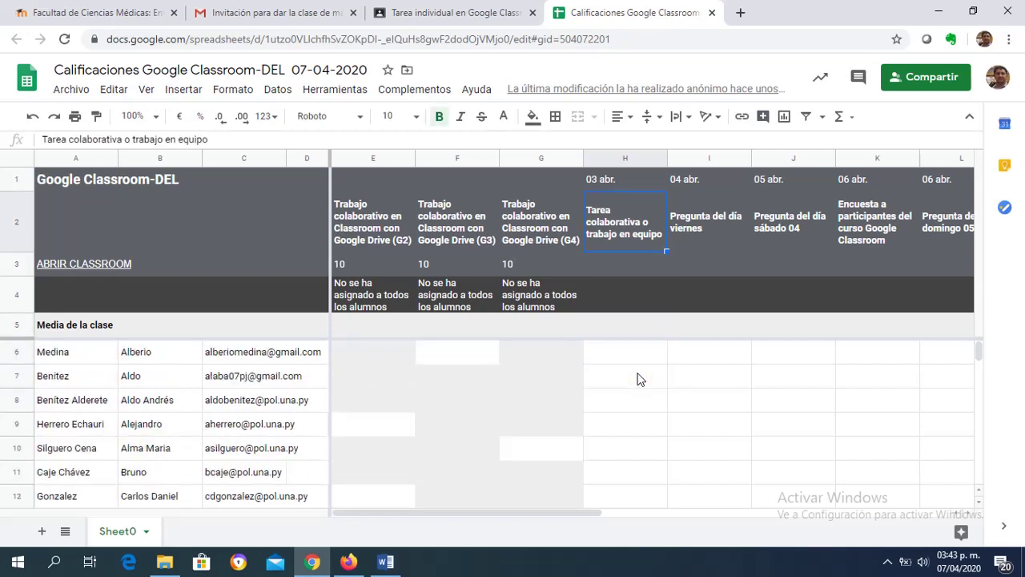
{"action": "key", "text": "Down"}
{"action": "key", "text": "Down"}
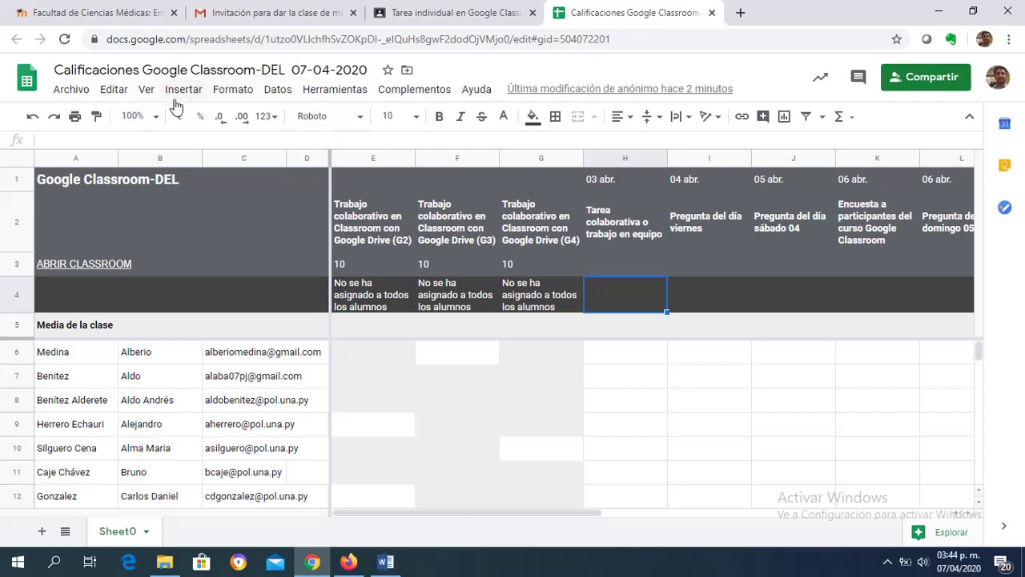
- Return to the assignment's student work page in Classroom and download all class grades as a CSV file
{"action": "left_click", "coordinate": [449, 13]}
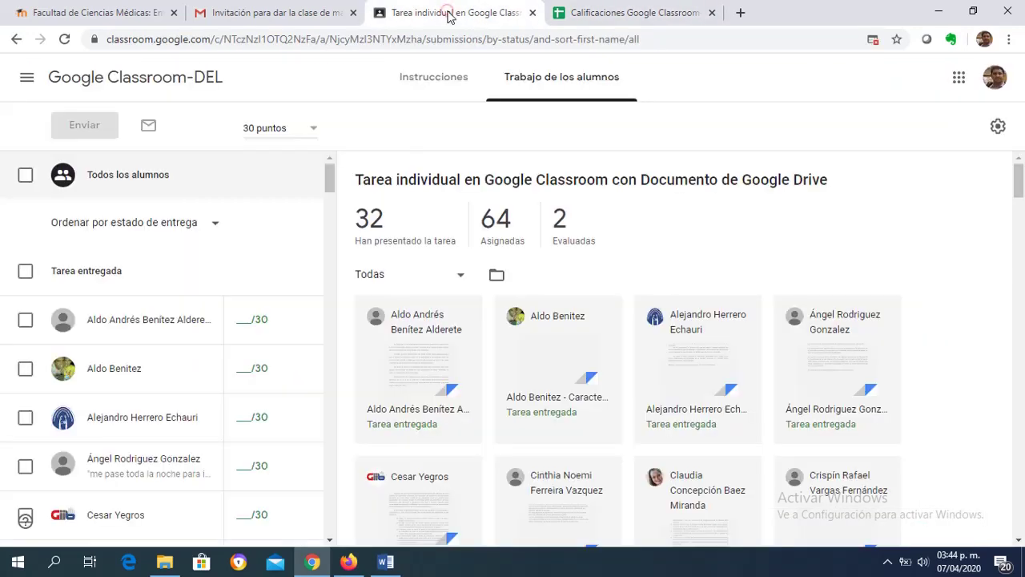
{"action": "left_click", "coordinate": [997, 128]}
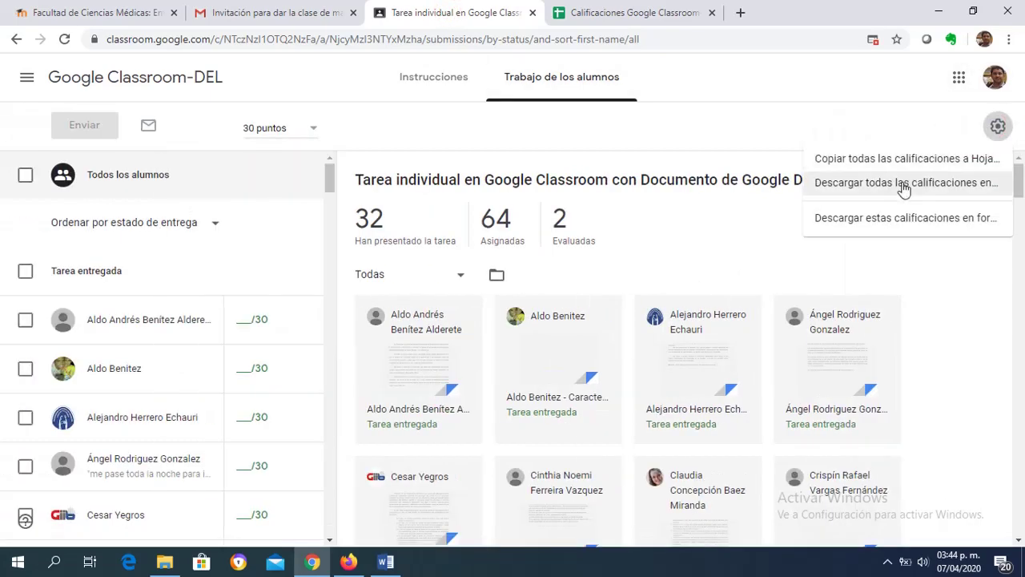
{"action": "left_click", "coordinate": [904, 189]}
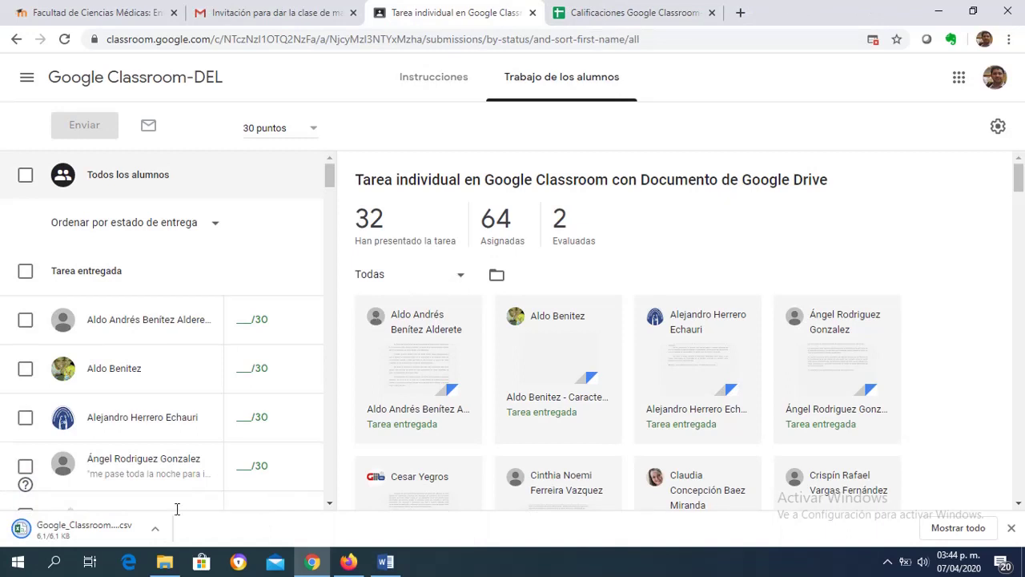
- Open the downloaded Google_ClassroomDEL (1) file from its folder in Excel, dismiss the activation wizard, and select the grade in cell N21
{"action": "left_click", "coordinate": [157, 532]}
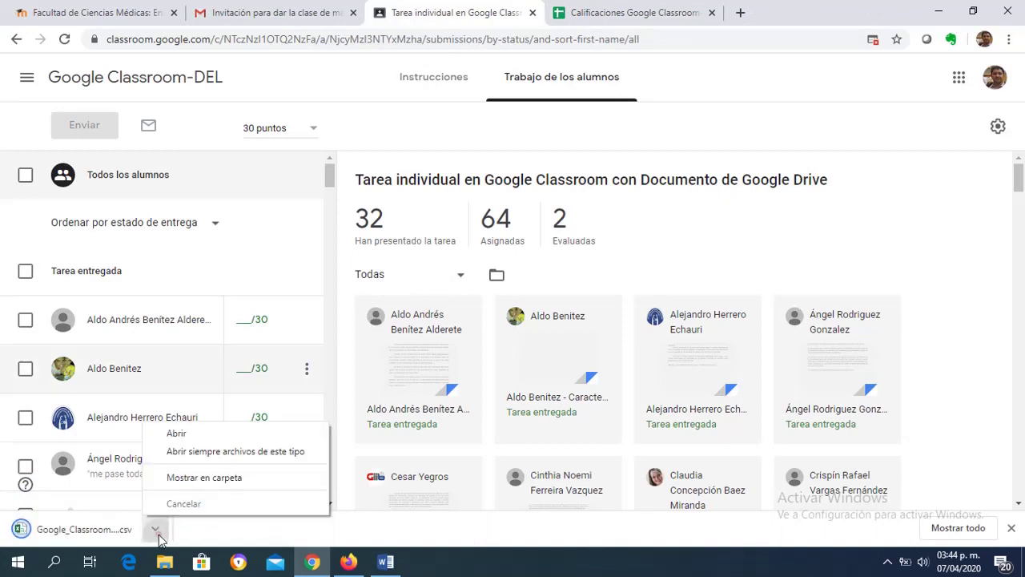
{"action": "left_click", "coordinate": [206, 478]}
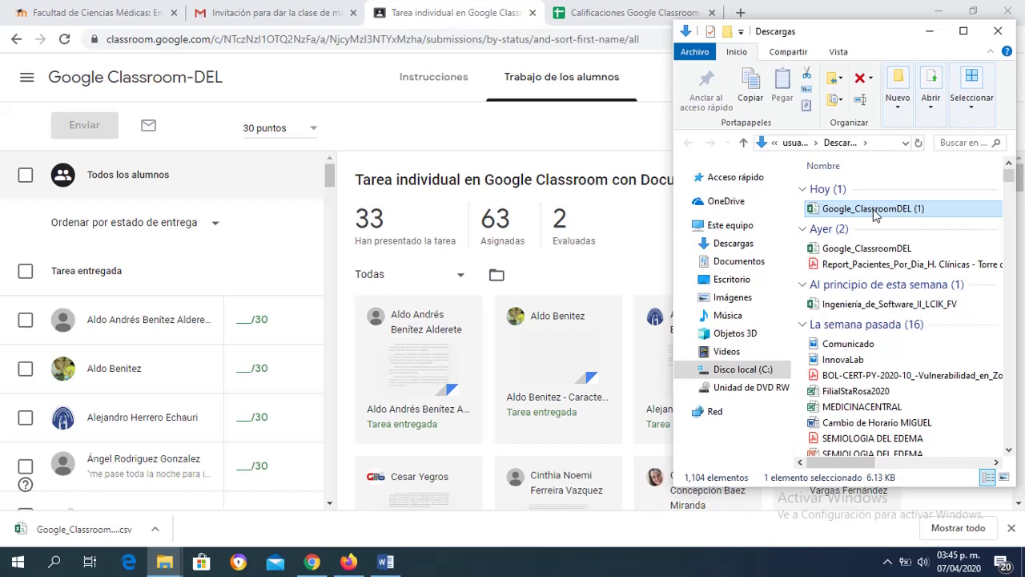
{"action": "double_click", "coordinate": [873, 209]}
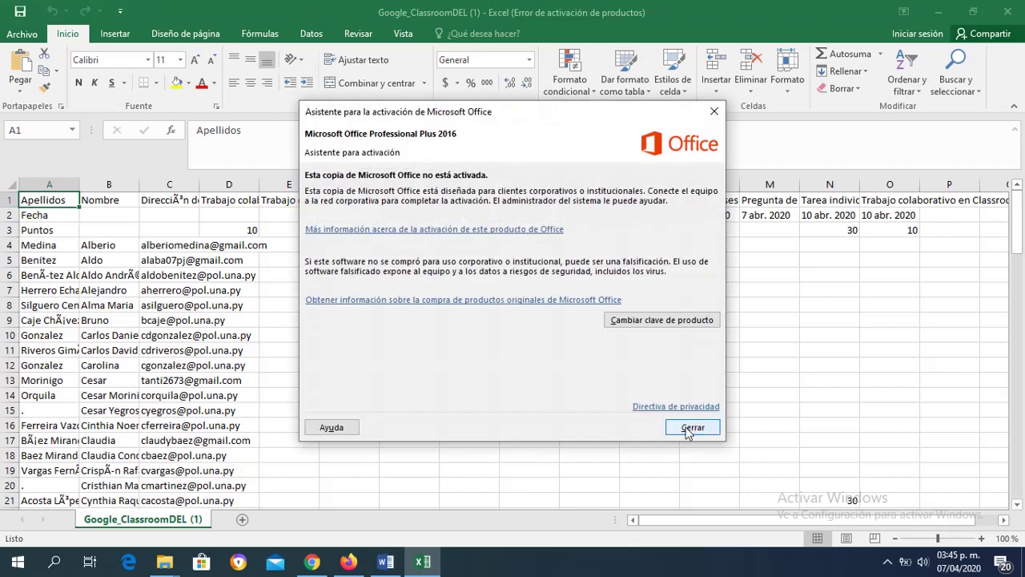
{"action": "left_click", "coordinate": [691, 429]}
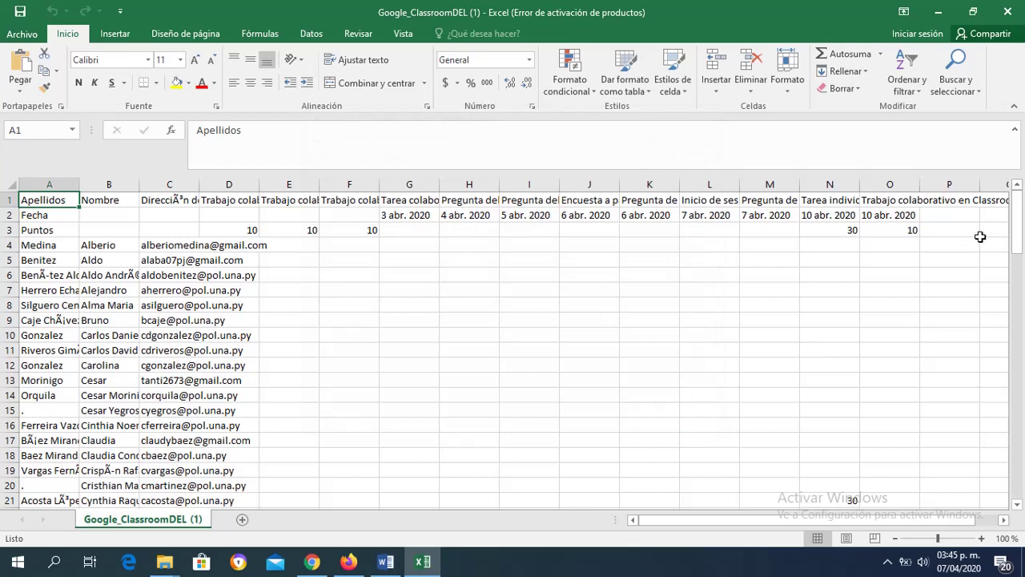
{"action": "left_click_drag", "start_coordinate": [1017, 215], "coordinate": [1019, 232]}
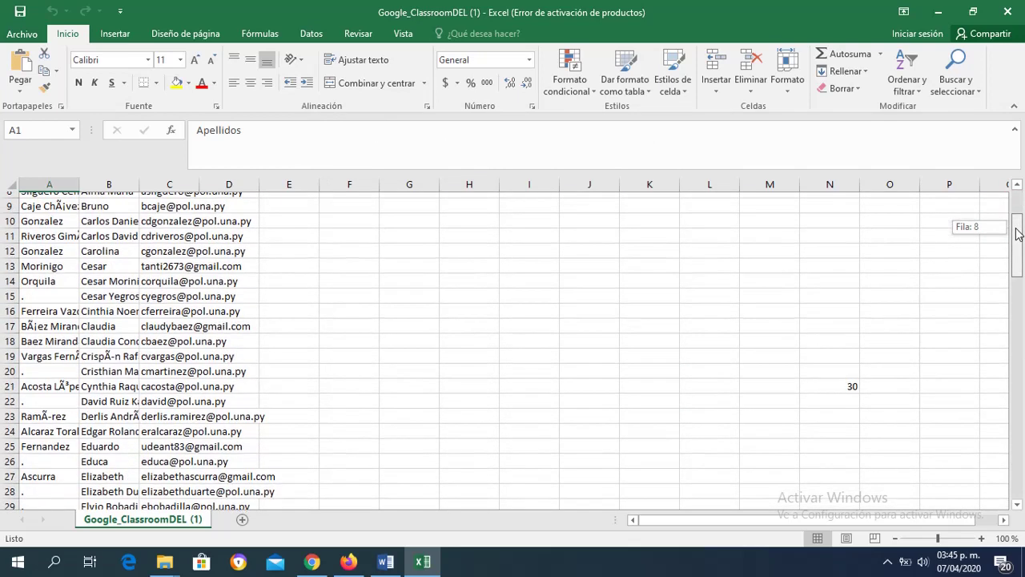
{"action": "left_click", "coordinate": [845, 383]}
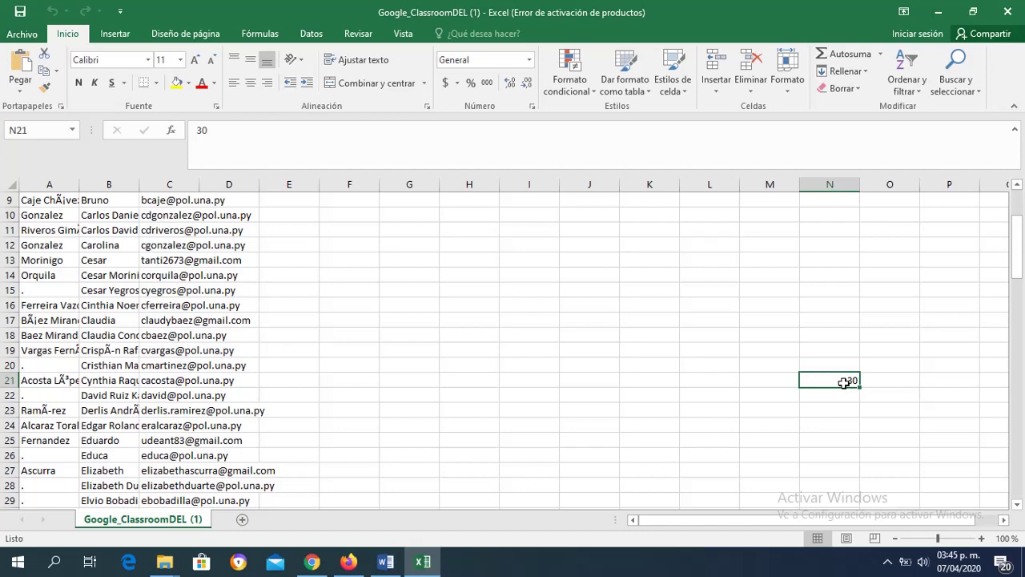
- Switch back to Chrome, revisit the grades spreadsheet, and open the grade export options on the assignment's student work page
{"action": "left_click", "coordinate": [312, 561]}
{"action": "left_click", "coordinate": [615, 15]}
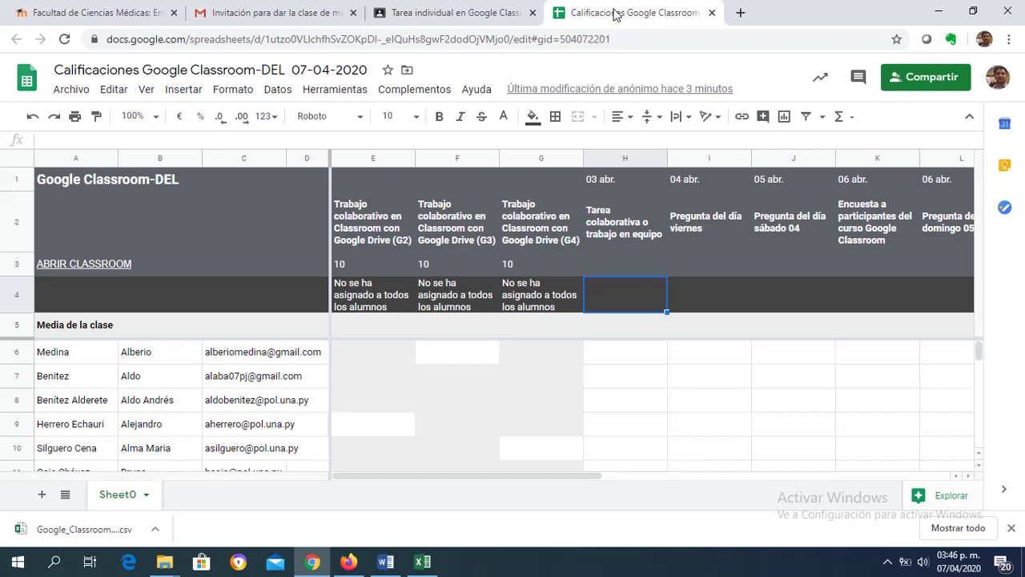
{"action": "left_click", "coordinate": [469, 13]}
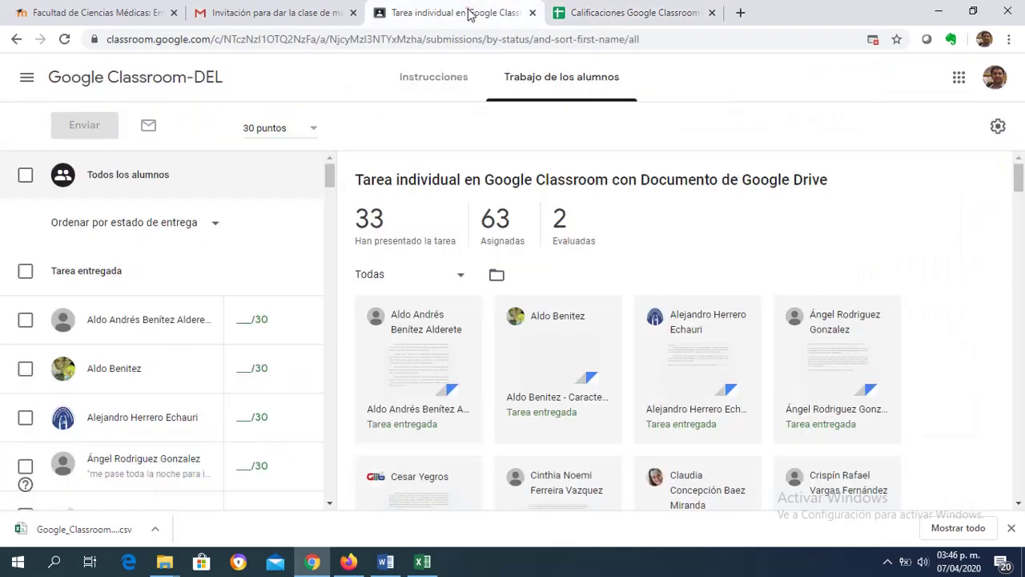
{"action": "left_click", "coordinate": [995, 131]}
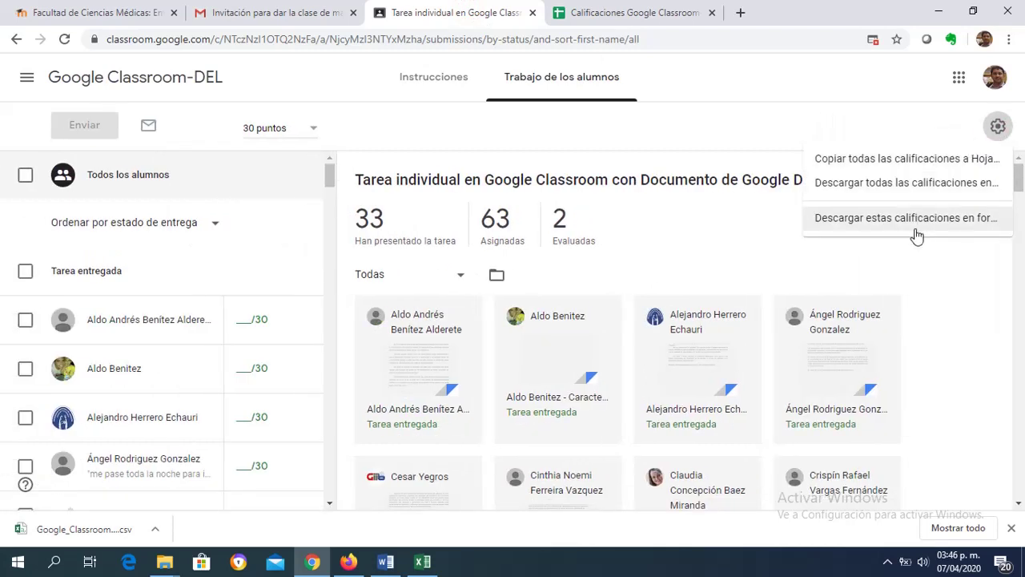